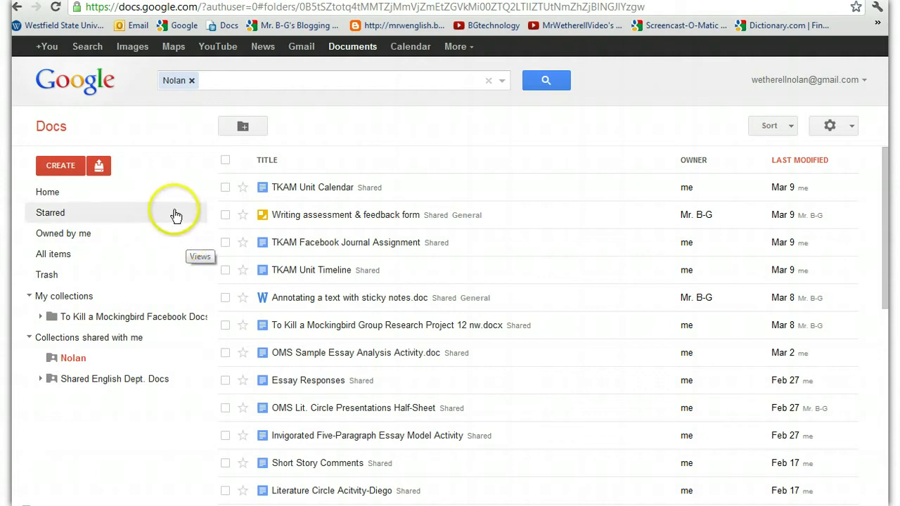
Create a new blank presentation from the CREATE menu.
left_click(68, 166)
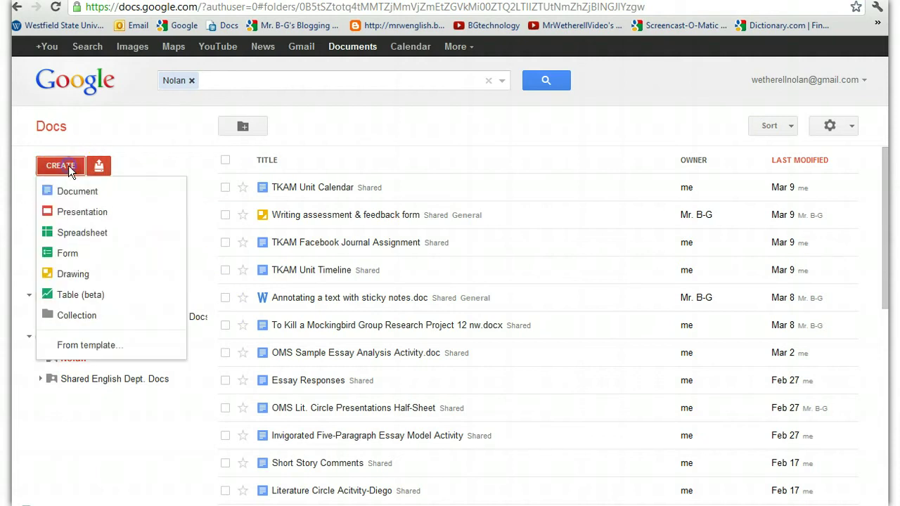
left_click(92, 211)
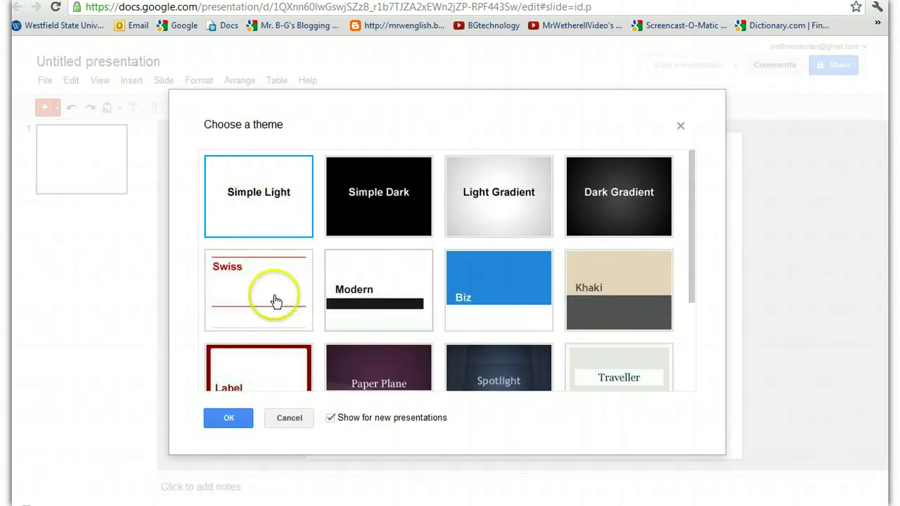
Apply the blue Biz theme to the new presentation.
left_click(488, 296)
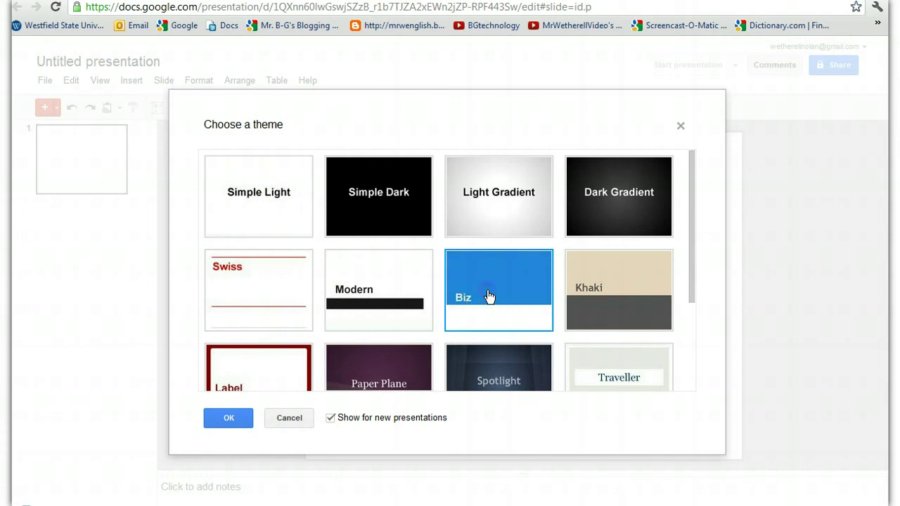
left_click(218, 425)
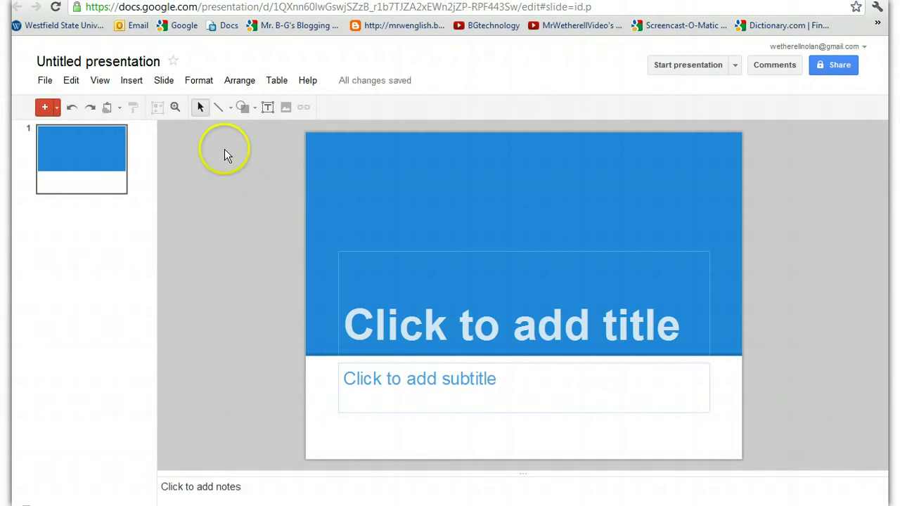
left_click(134, 66)
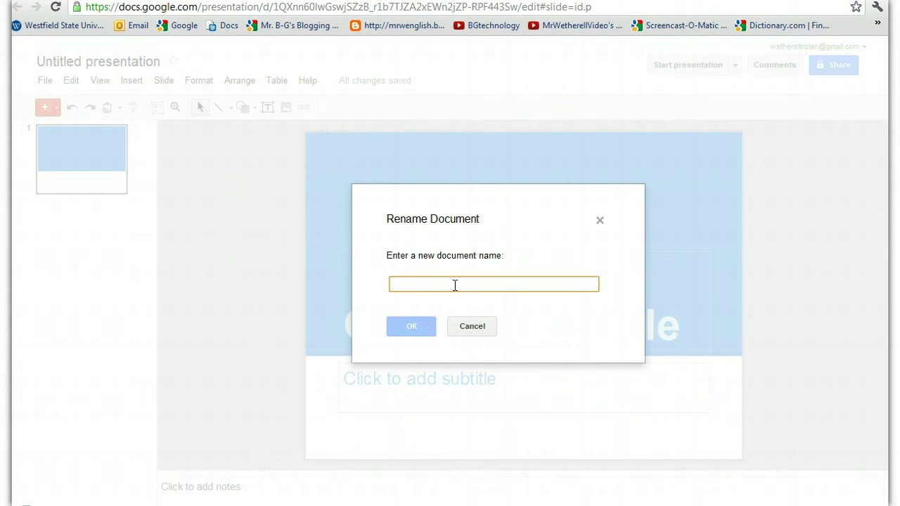
Rename the presentation to 'Harper Lee' followed by the two authors' names.
type("Harper ")
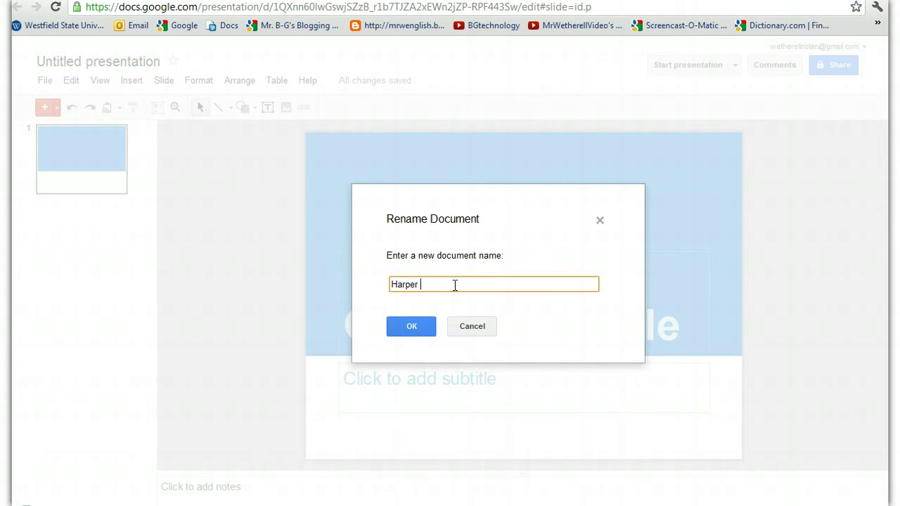
type("Lee, Mr. W, Mr. B-G")
left_click(413, 327)
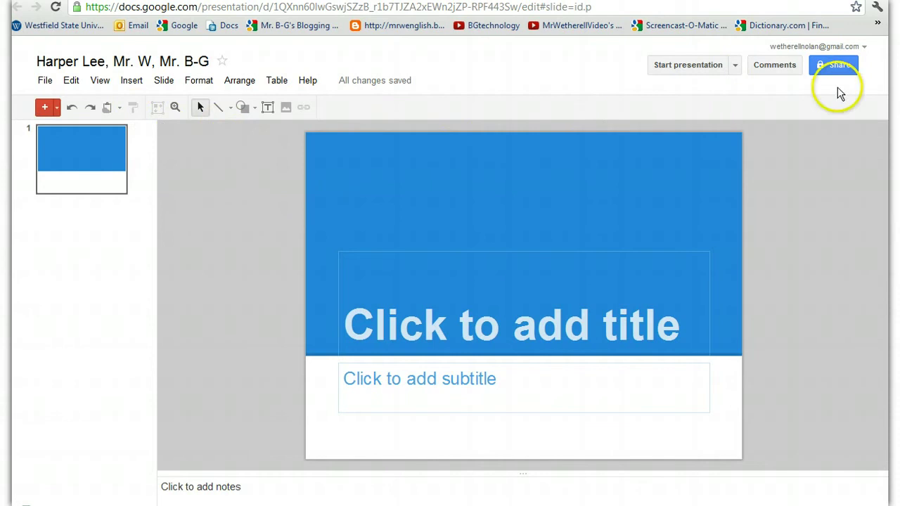
left_click(841, 66)
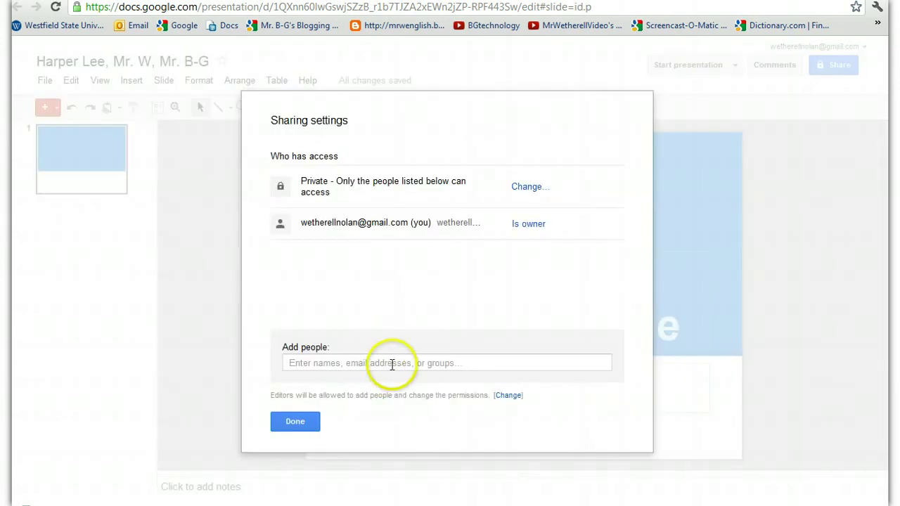
Share the presentation with the collaborator's e-mail address, giving Can edit access.
left_click(392, 364)
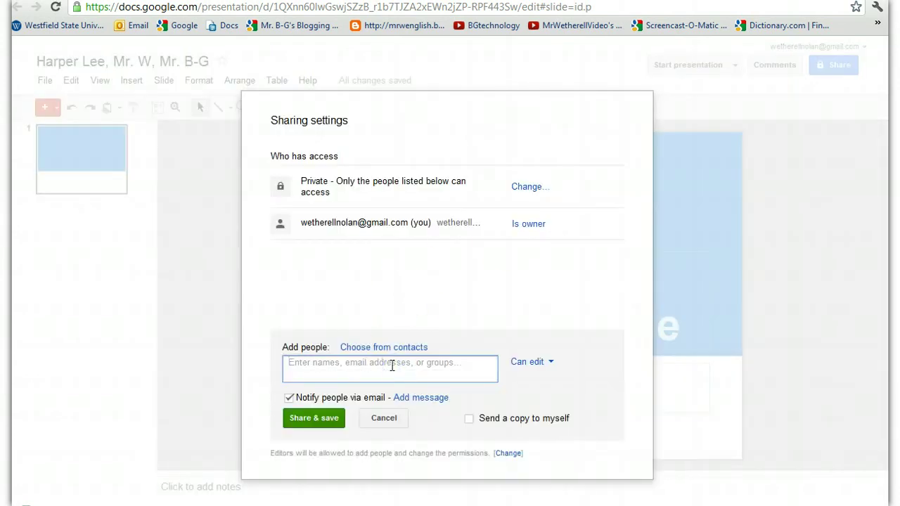
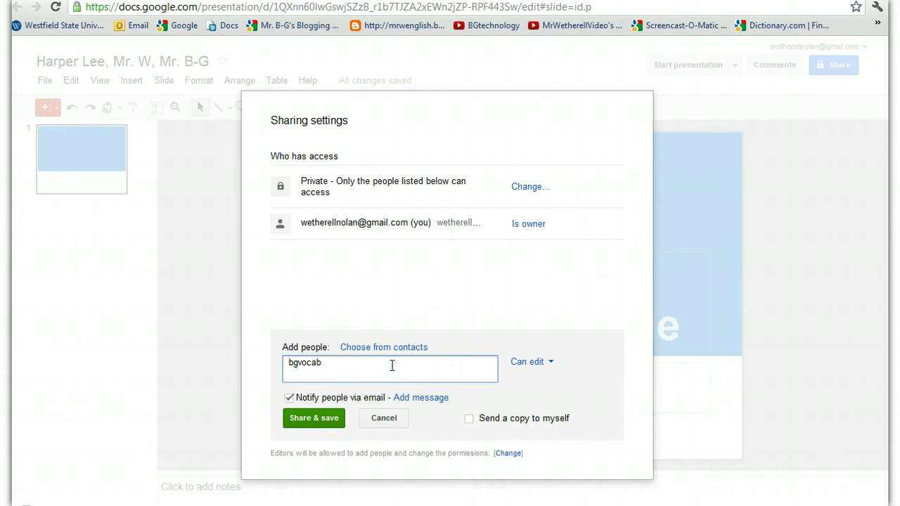
left_click(302, 422)
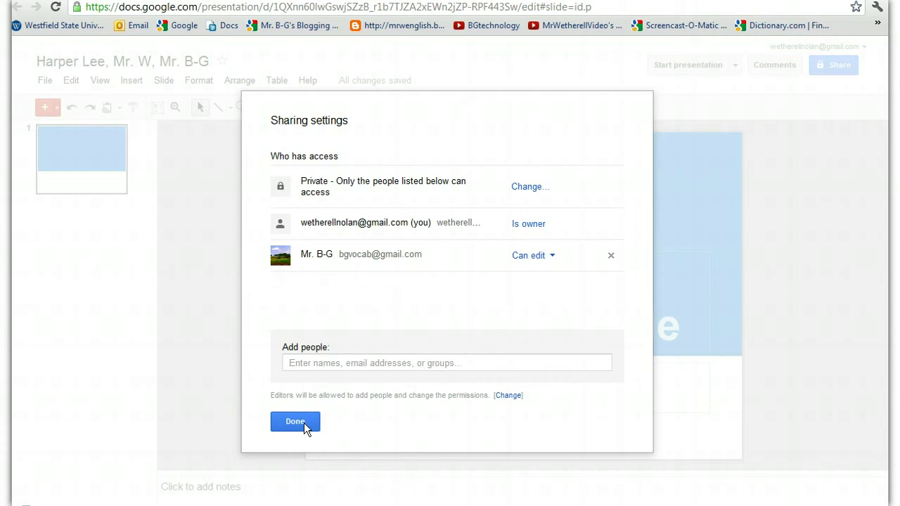
left_click(295, 422)
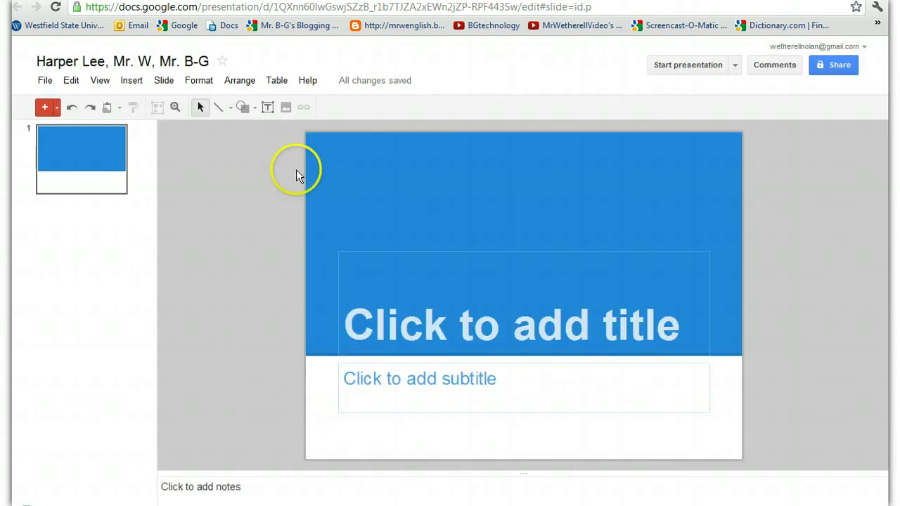
Title the first slide 'Harper Lee' with a 'by …' subtitle crediting both authors.
left_click(391, 308)
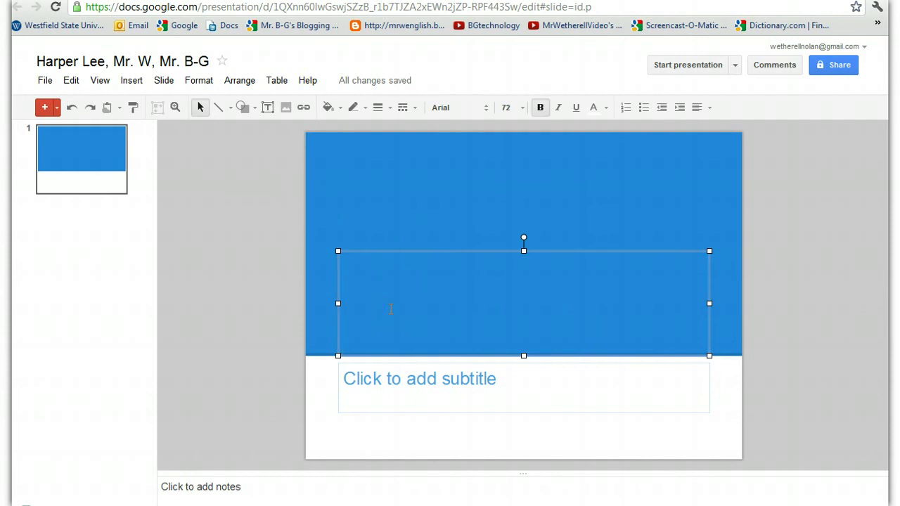
type("Harper")
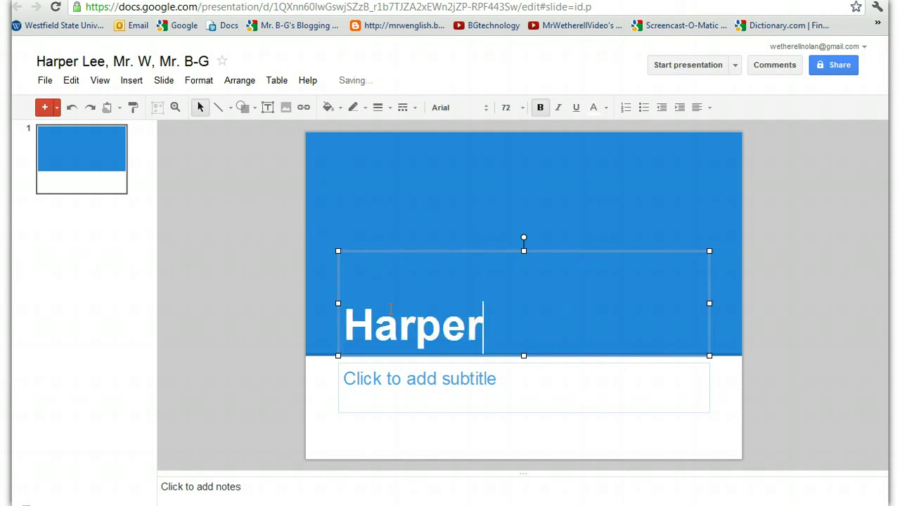
type(" Lee")
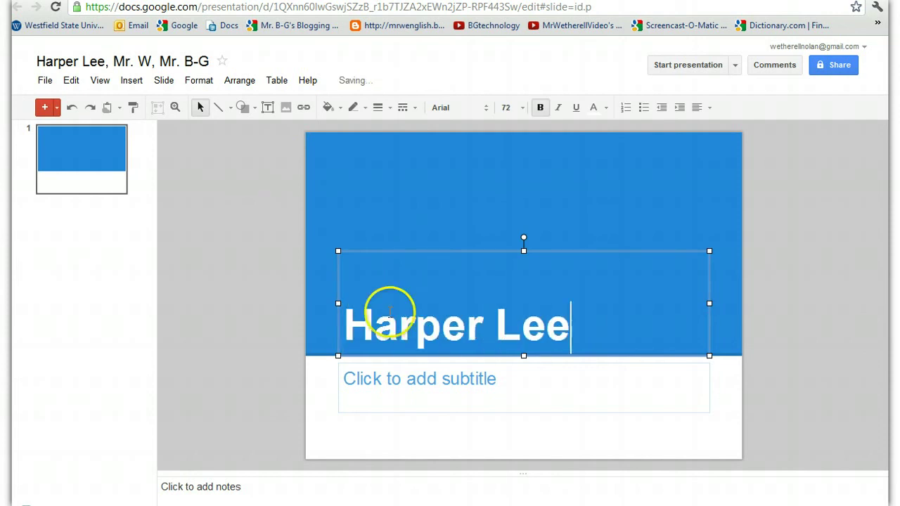
left_click(401, 375)
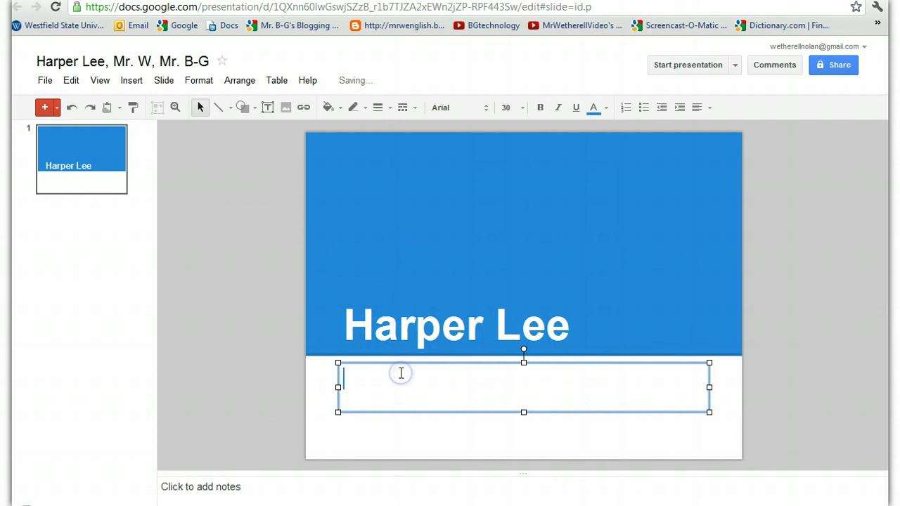
type("by Mr.")
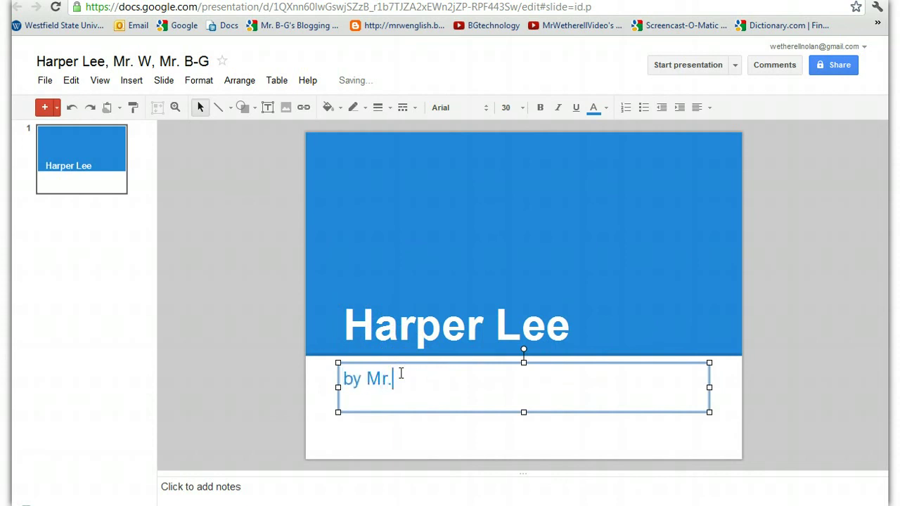
type(" W and Mr. B-G")
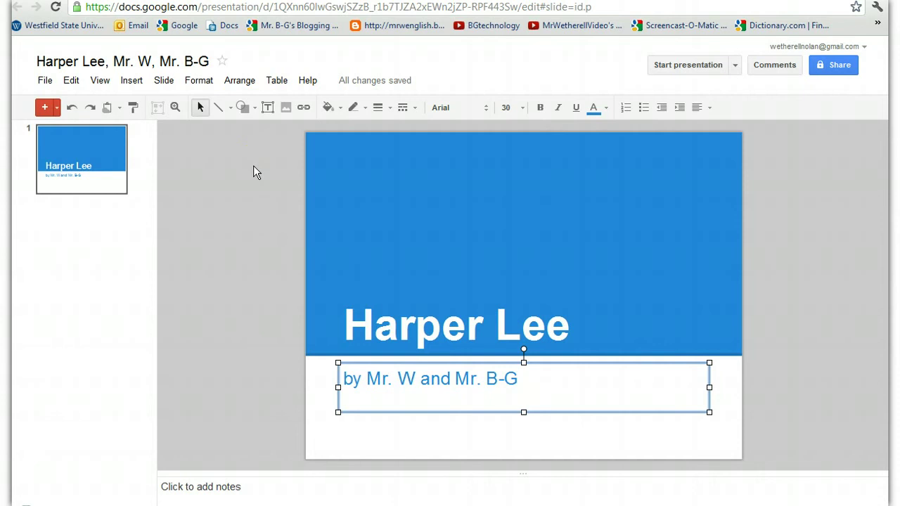
left_click(387, 190)
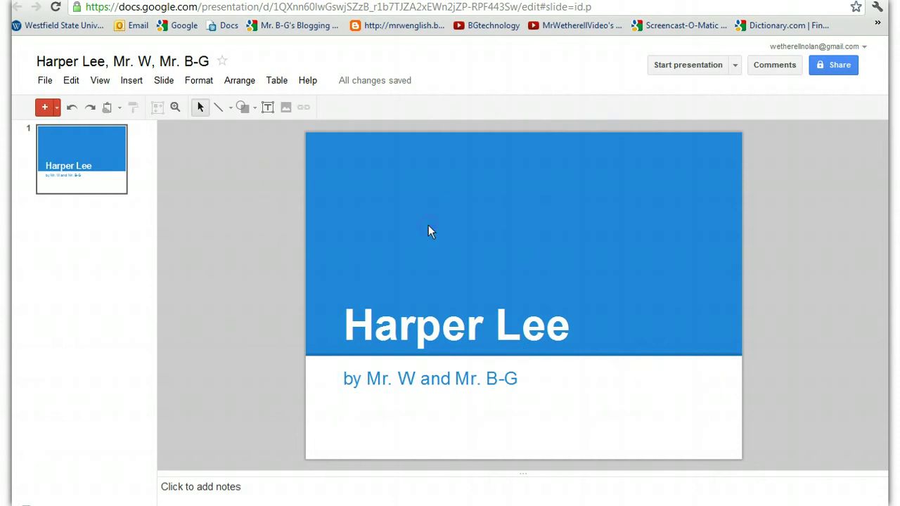
left_click(254, 226)
Insert a new slide after the title slide and title it 'Biography'.
left_click(166, 81)
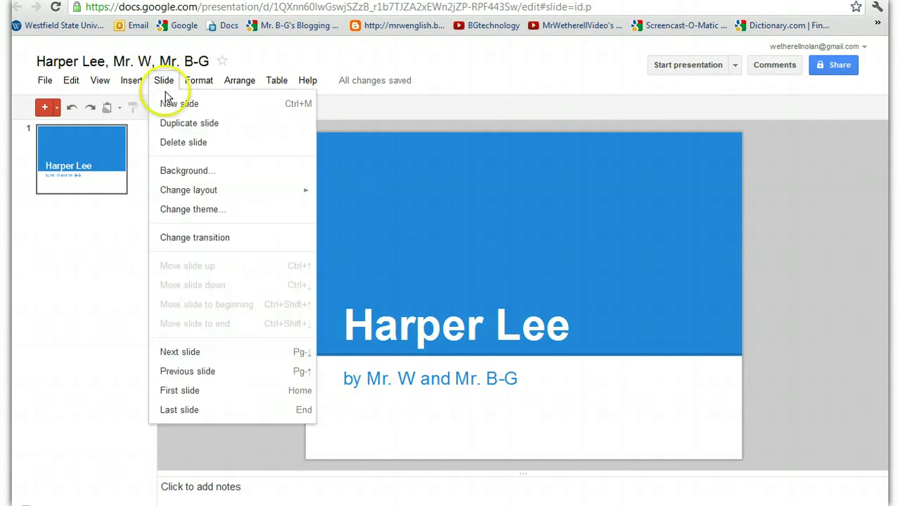
left_click(177, 105)
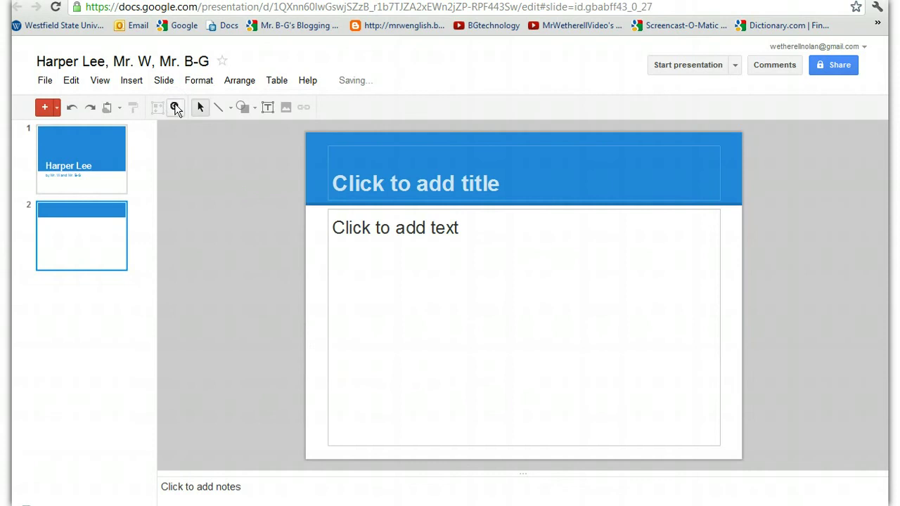
left_click(395, 181)
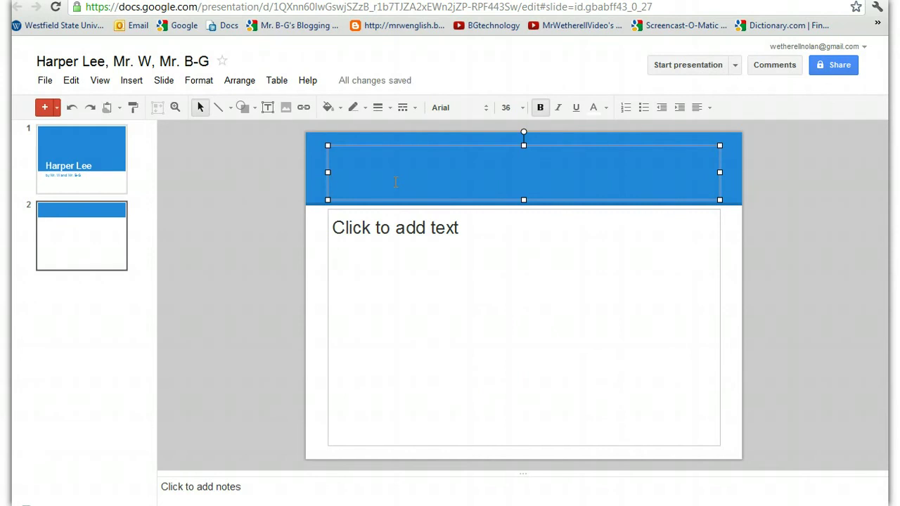
type("Bi")
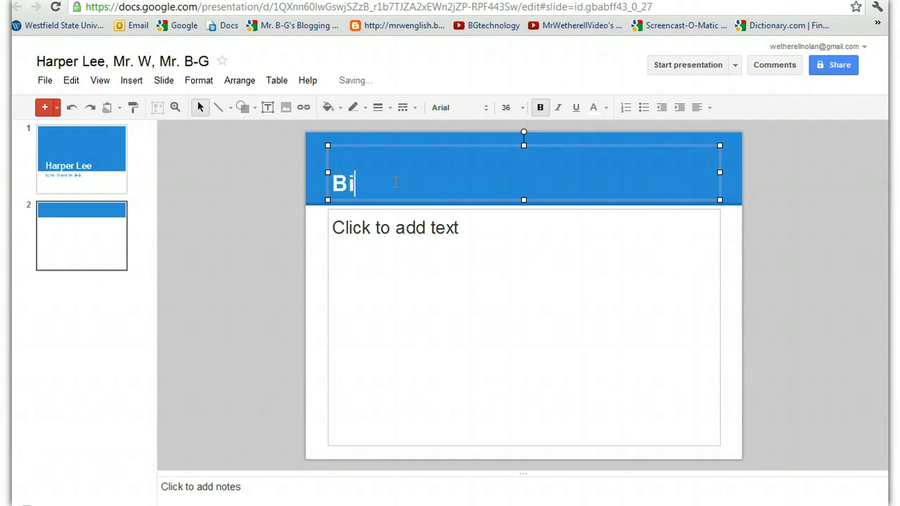
type("ography")
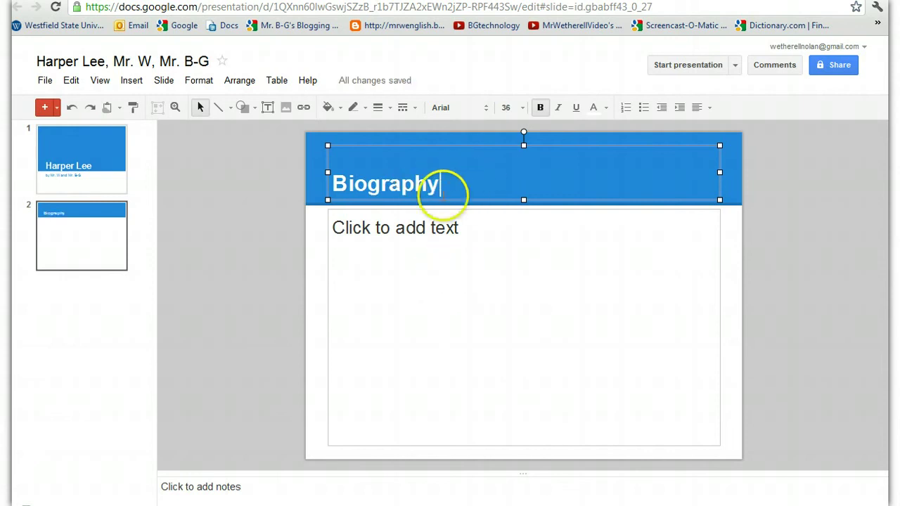
left_click(457, 251)
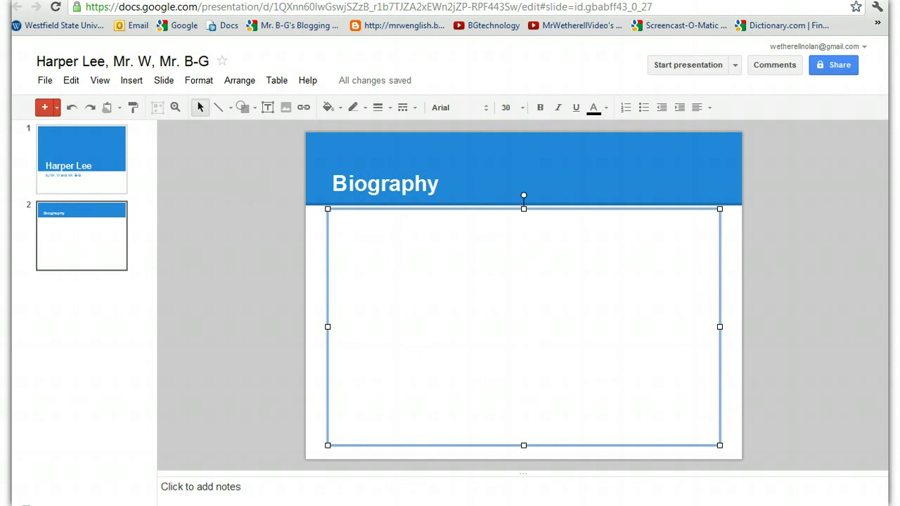
Checking the Harper Lee handout, enter bullets 'Monroeville, Alabama' and 'Education'.
left_click(499, 1)
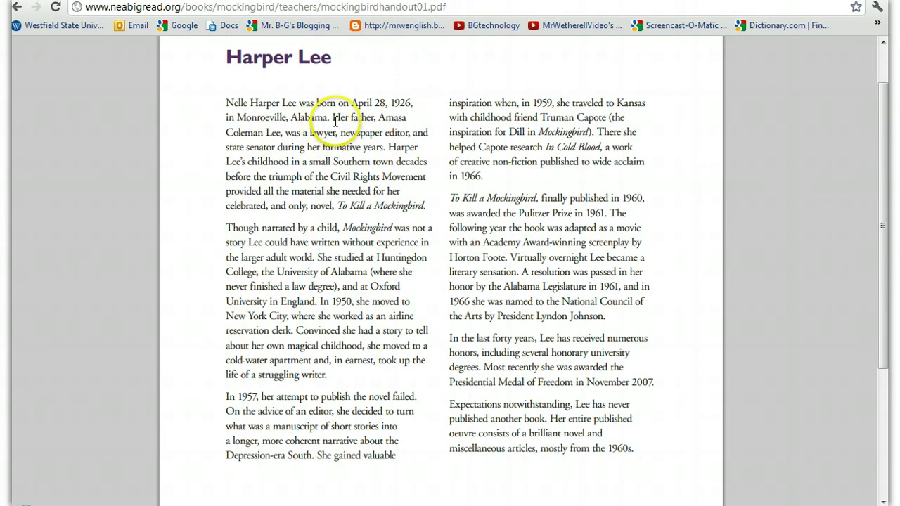
key("ctrl+Tab")
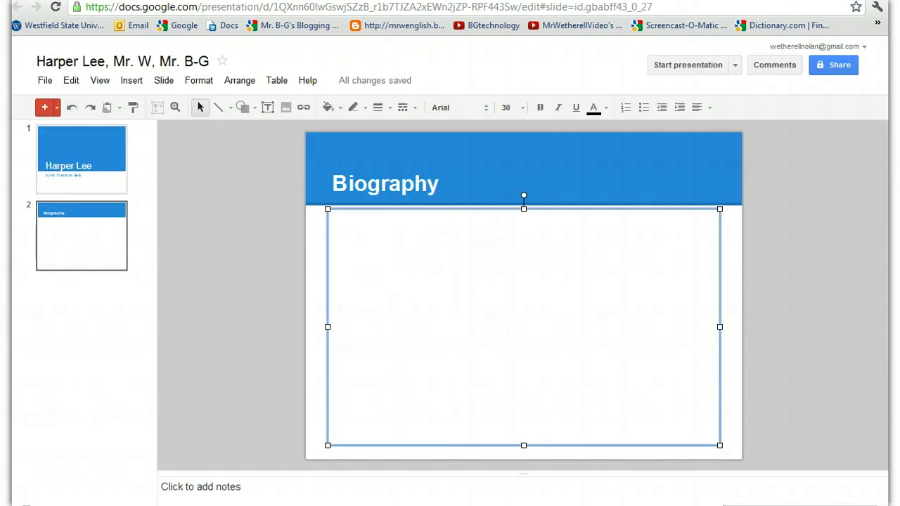
left_click(644, 109)
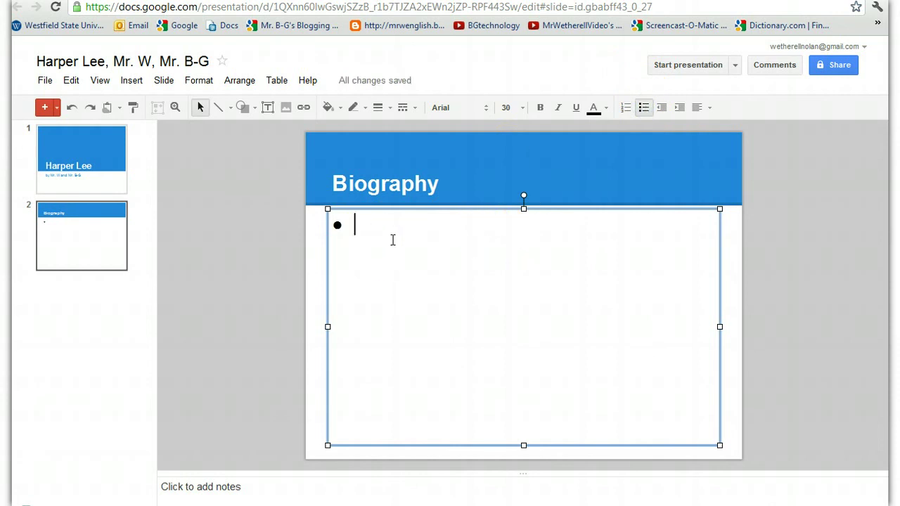
type("Monro")
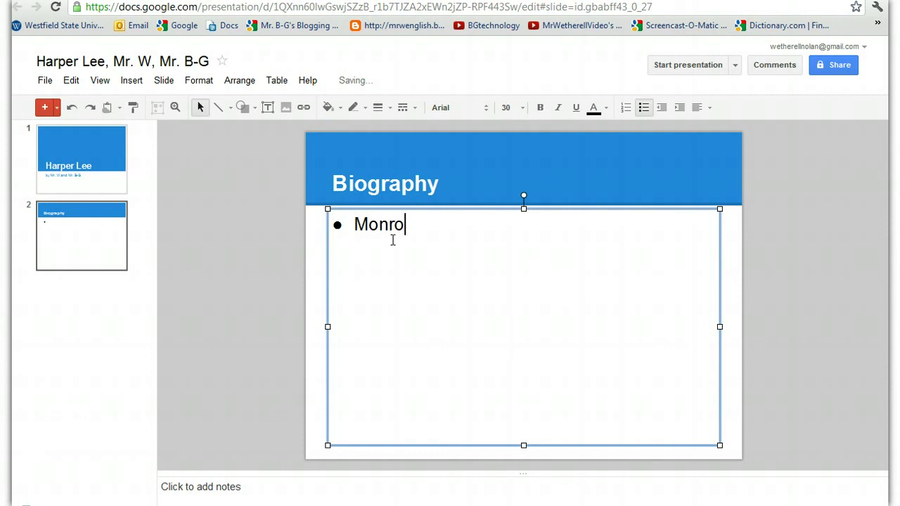
type("evilla,")
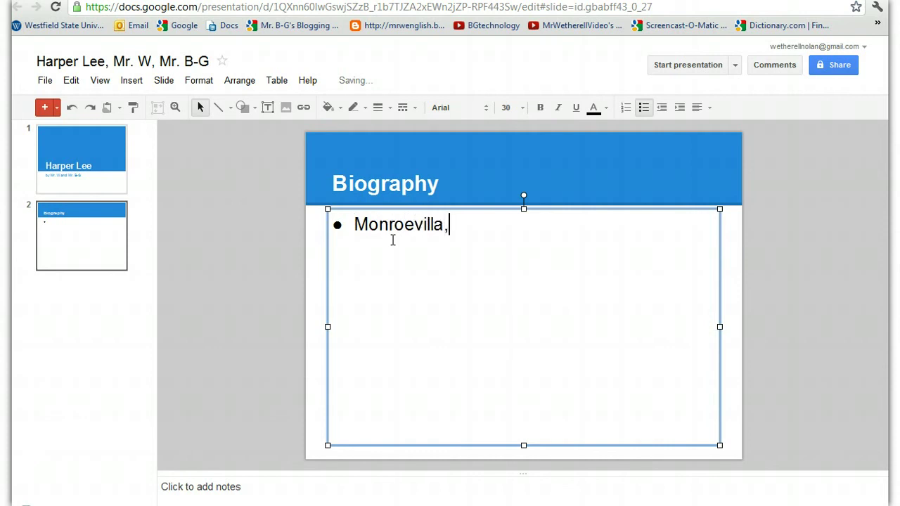
key("BackSpace")
type("e, Alabama")
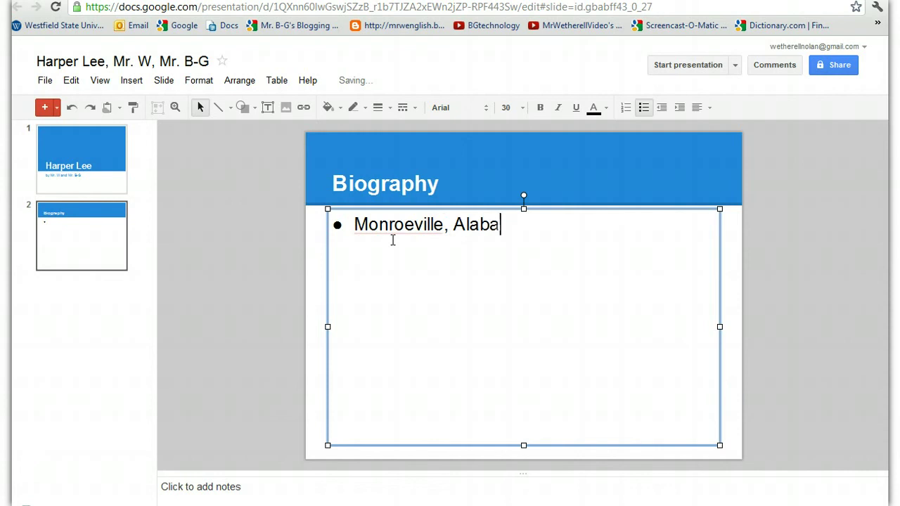
left_click(569, 216)
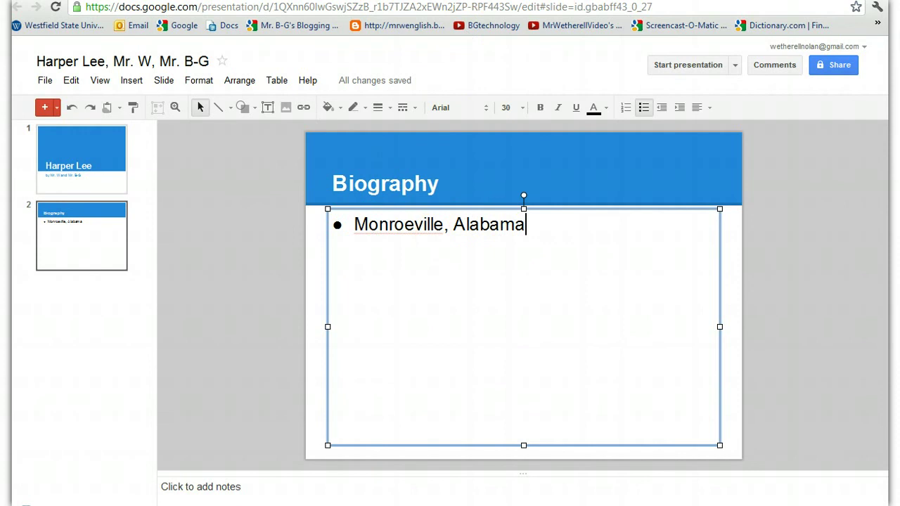
left_click(309, 1)
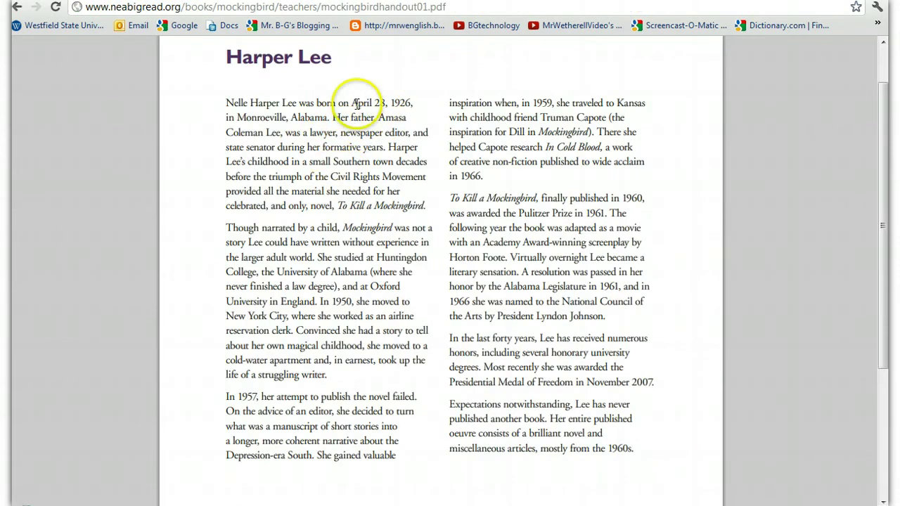
left_click(362, 0)
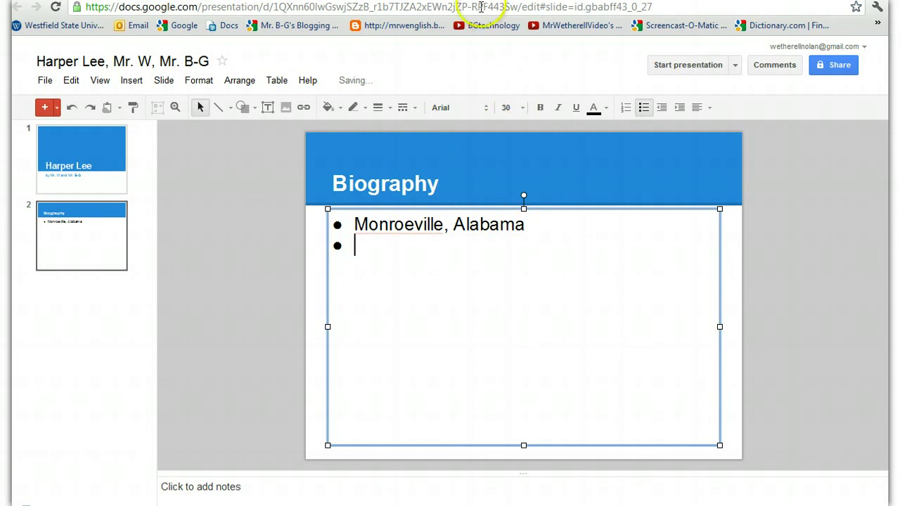
left_click(483, 0)
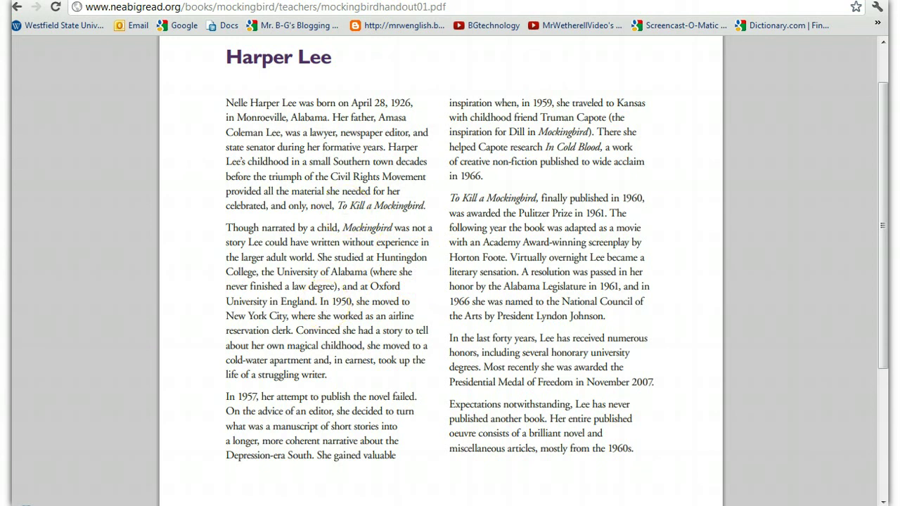
left_click(366, 1)
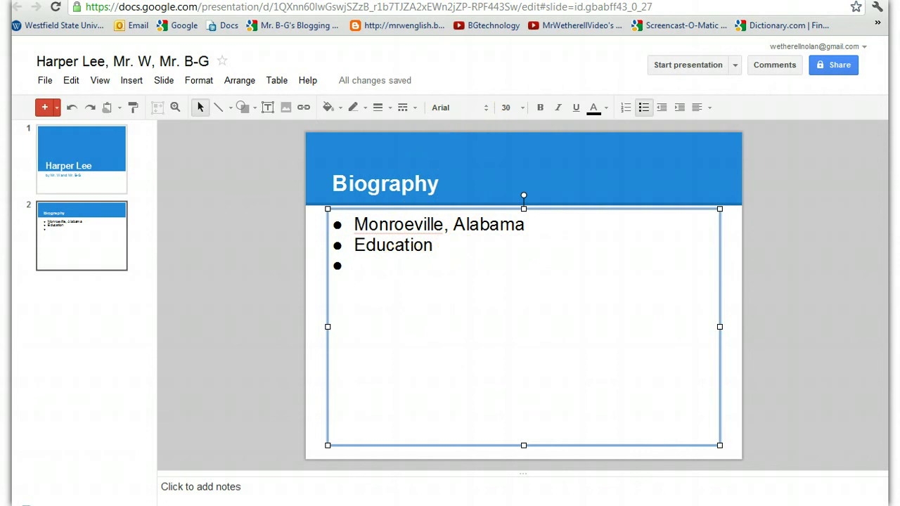
Consult the handout and type 'Kansas, 1959' as the third bullet.
left_click(464, 1)
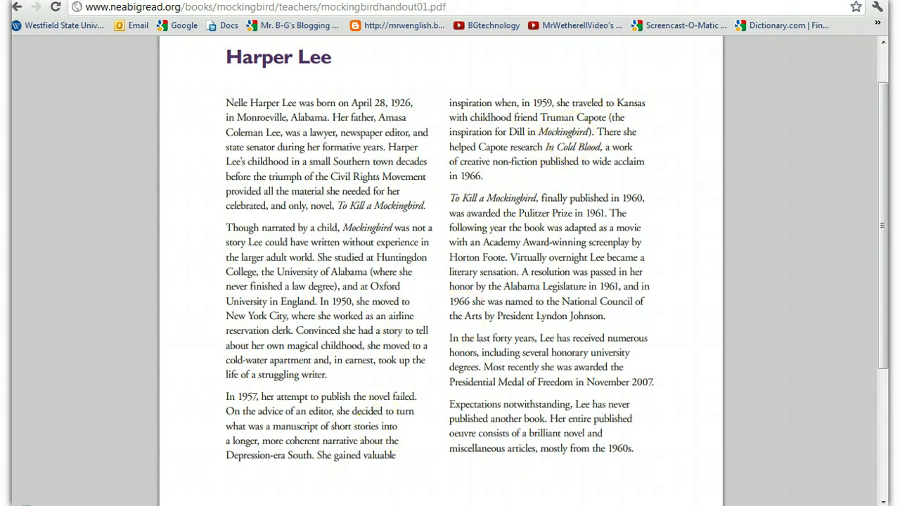
left_click(232, 1)
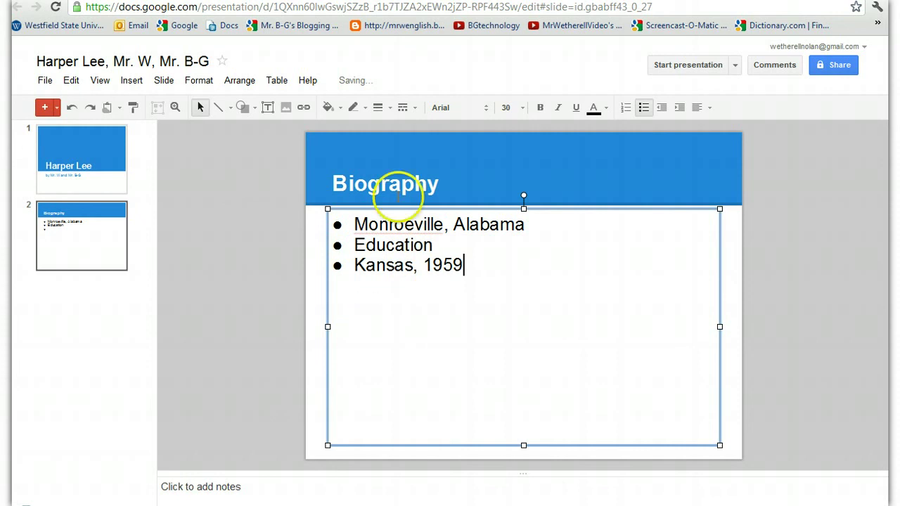
left_click(479, 1)
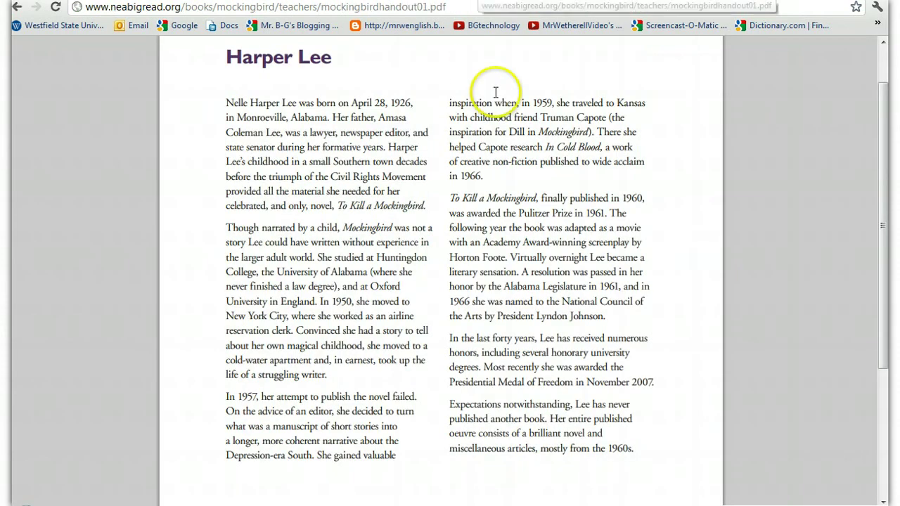
left_click(367, 1)
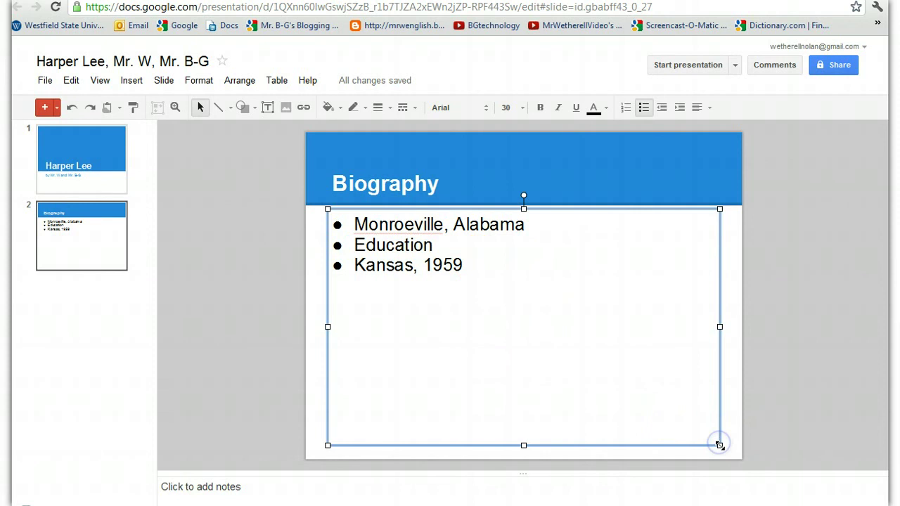
Shrink the bullet text box to the slide's left half to make room for an image.
left_click_drag(653, 405, 525, 443)
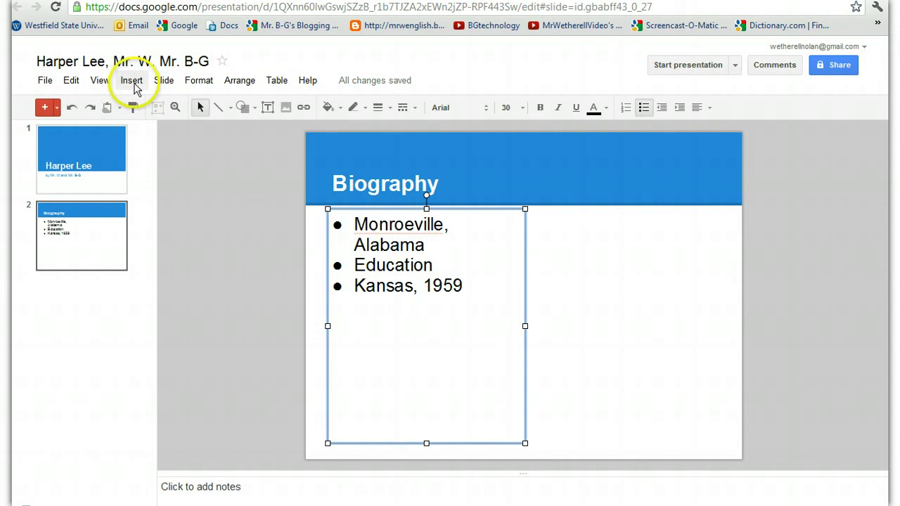
left_click(138, 83)
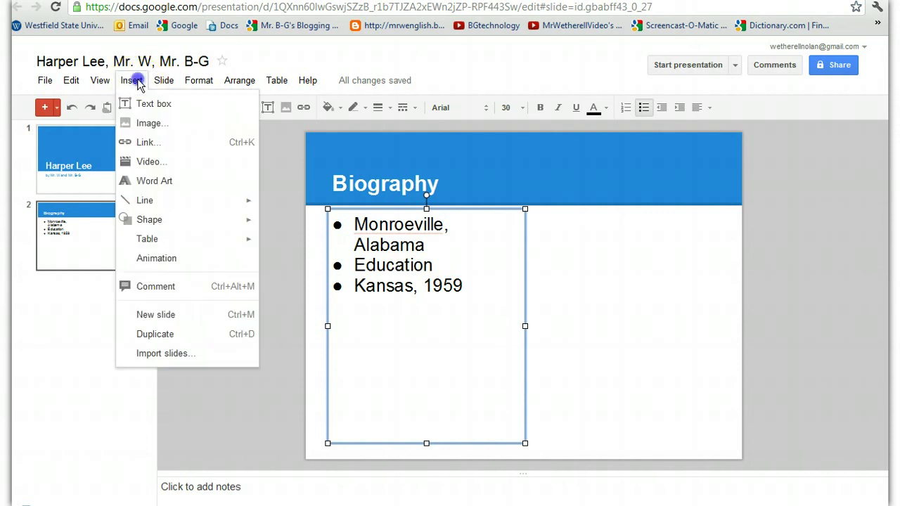
left_click(149, 126)
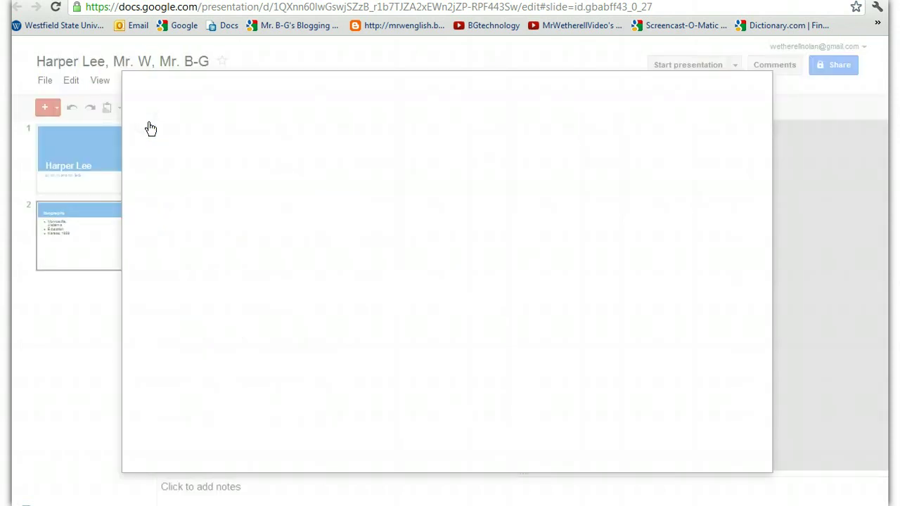
key("Escape")
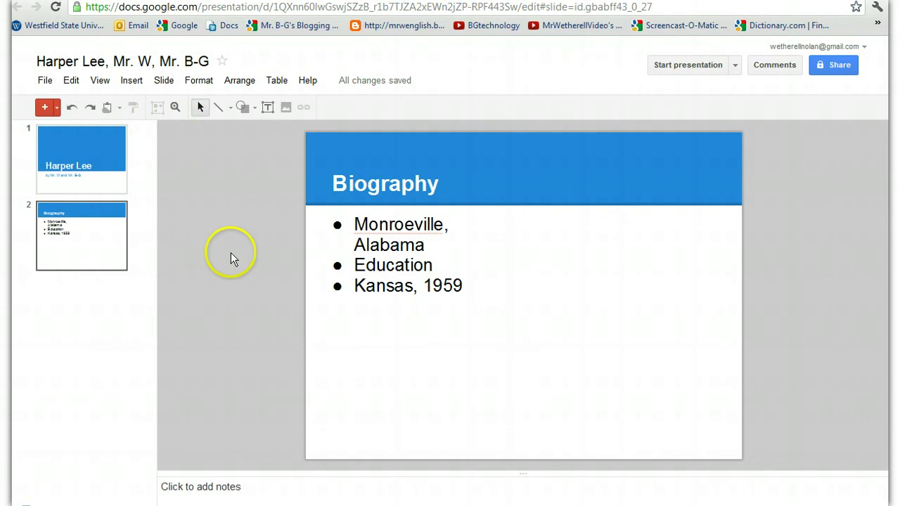
left_click(139, 83)
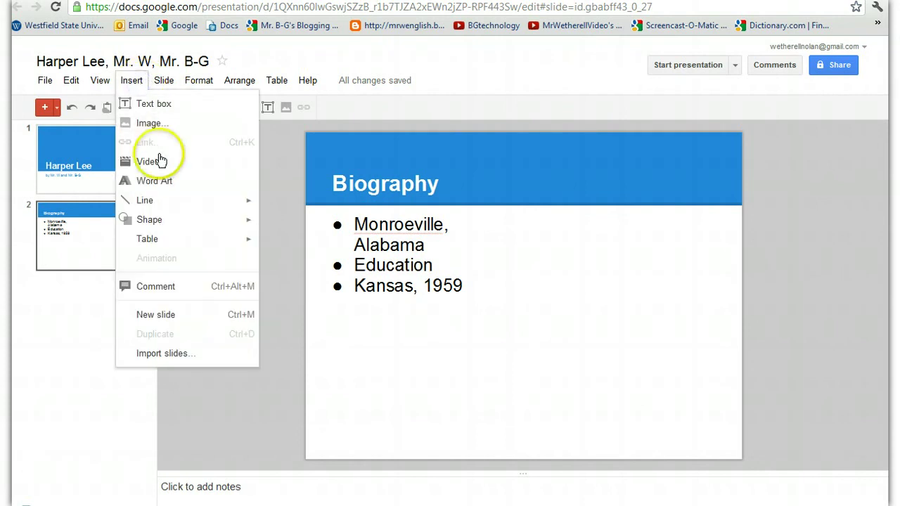
Upload the Harper Lee portrait from the desktop, then move and enlarge it on the right.
left_click(173, 126)
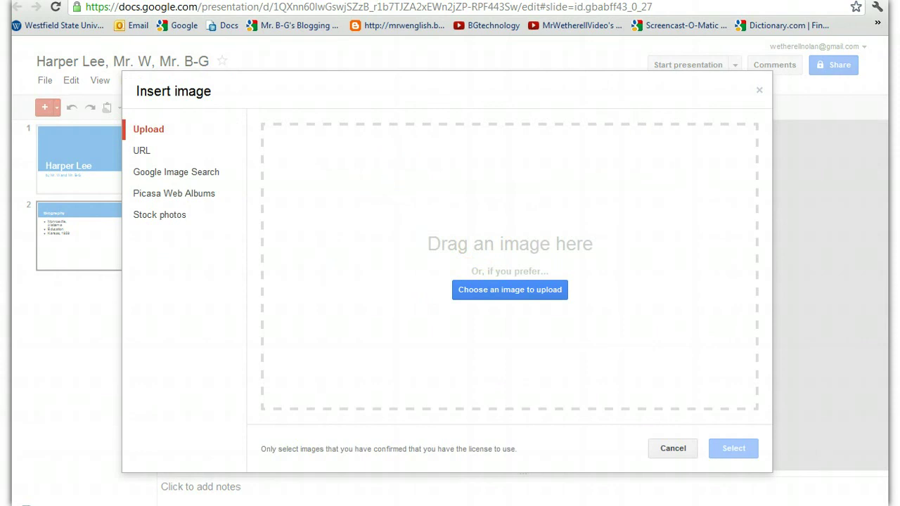
key("super+Down")
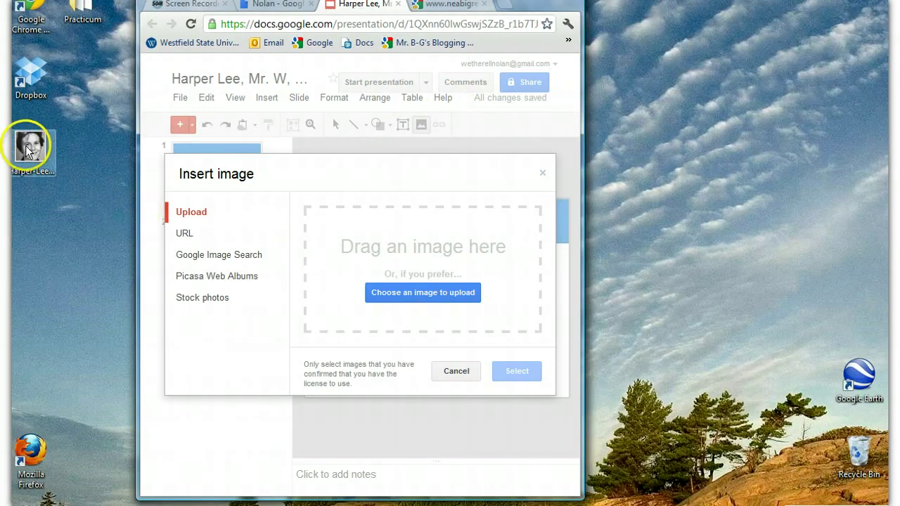
left_click_drag(25, 146, 391, 258)
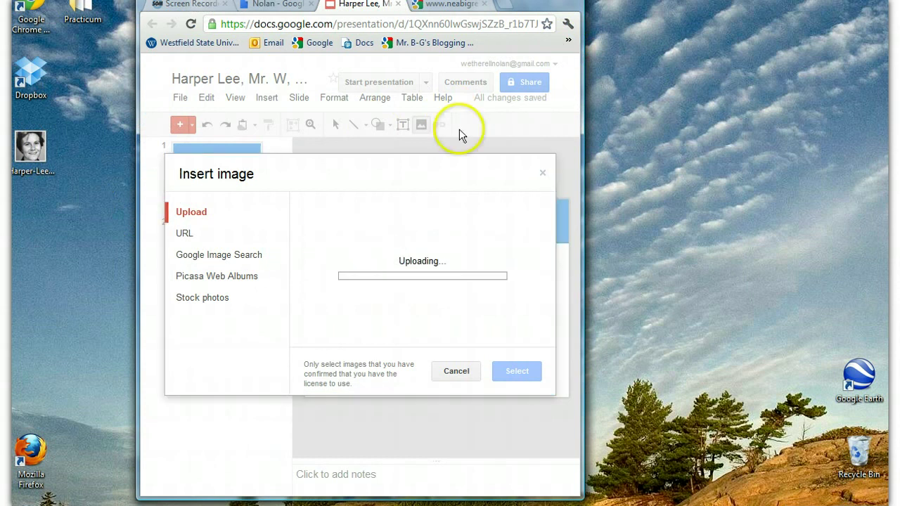
left_click(540, 1)
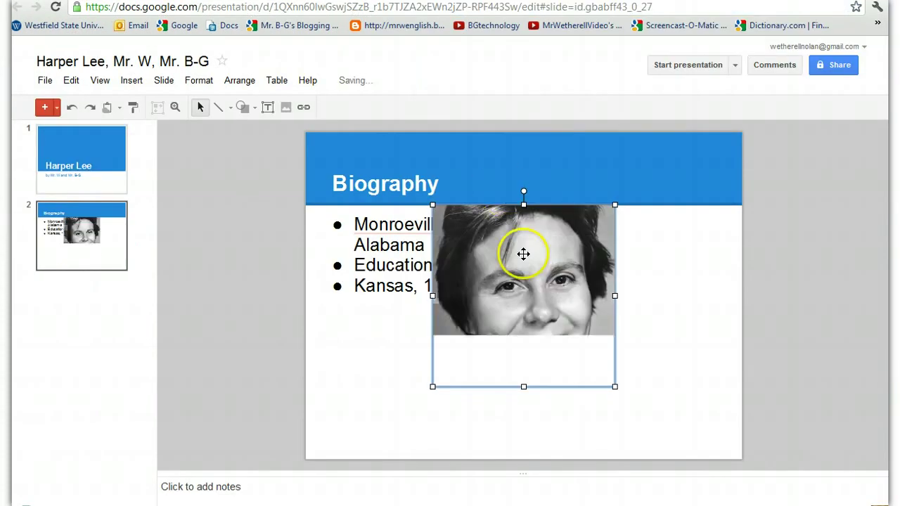
left_click_drag(532, 293, 579, 305)
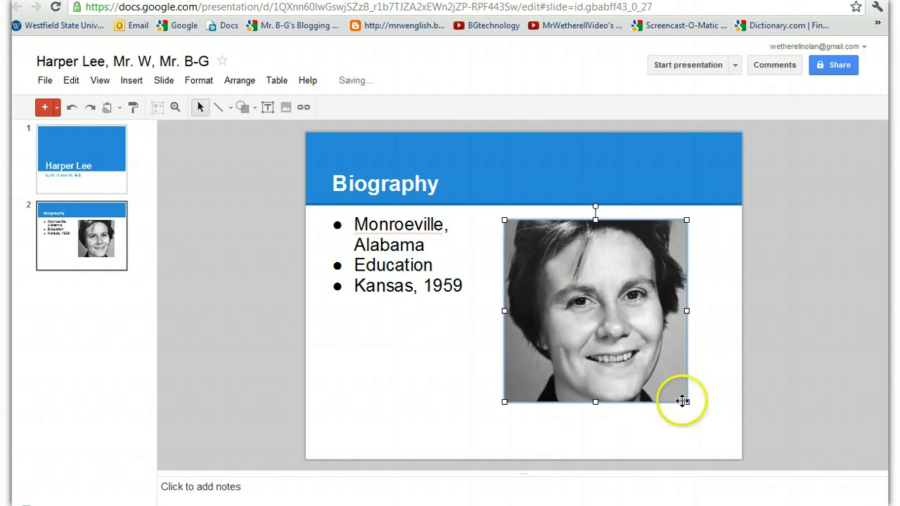
left_click_drag(685, 403, 706, 439)
left_click(433, 286)
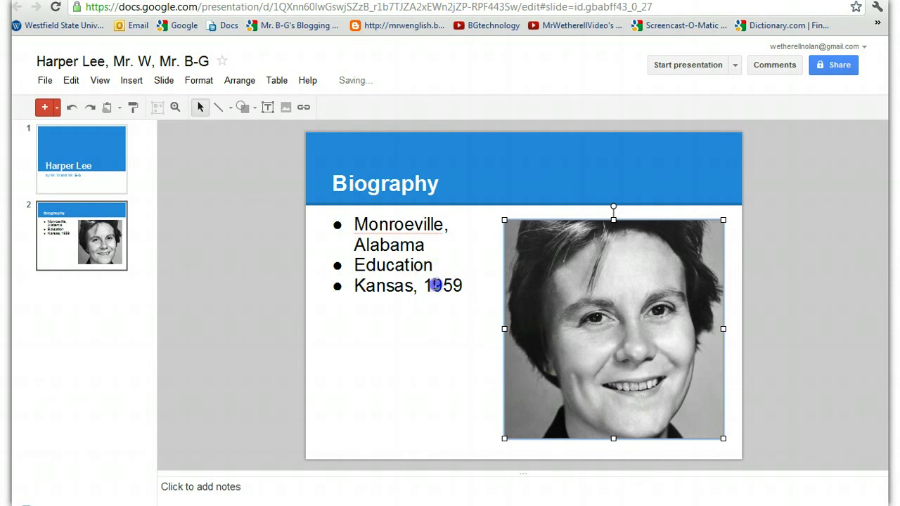
Insert unbulleted blank lines after 'Monroeville, Alabama' and after 'Education' to space the bullets.
left_click(432, 244)
key("Return")
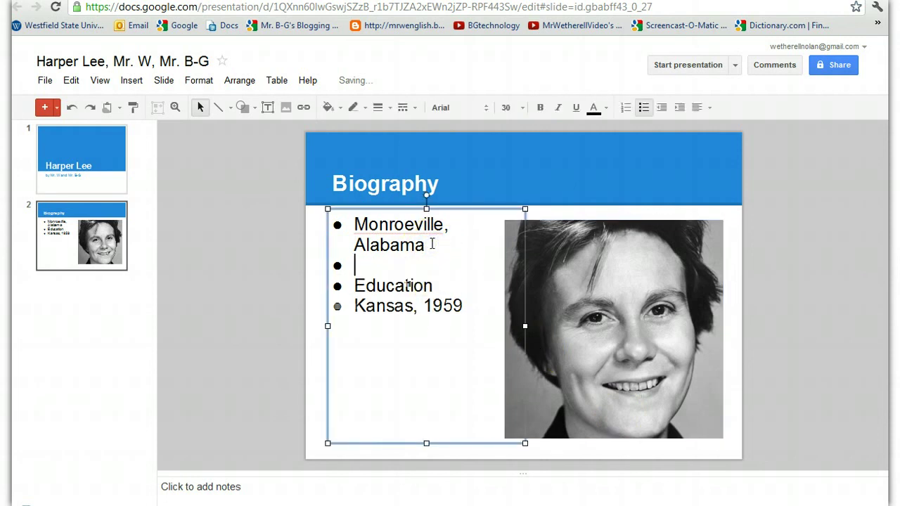
key("BackSpace")
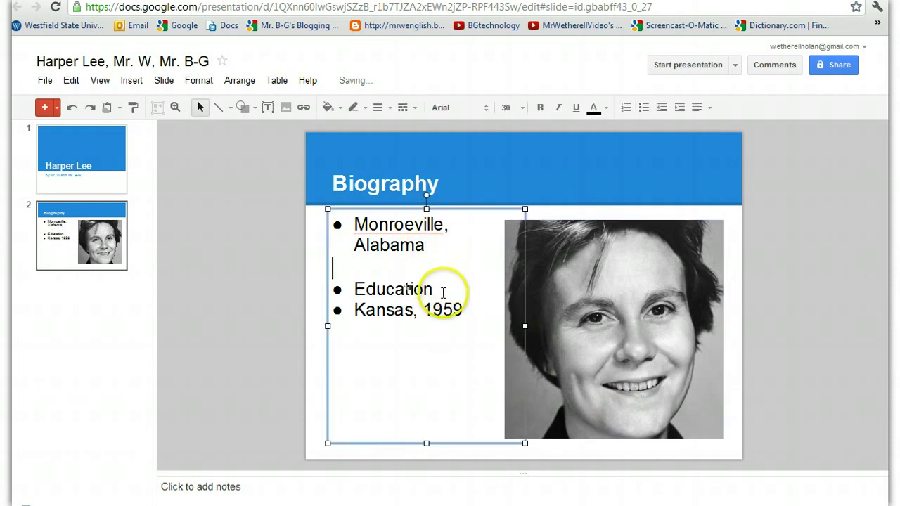
left_click(443, 292)
key("Return")
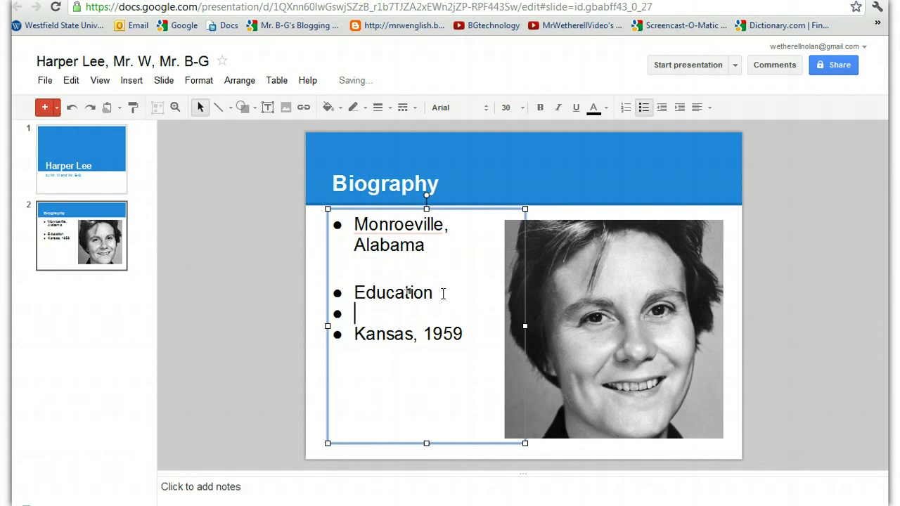
key("BackSpace")
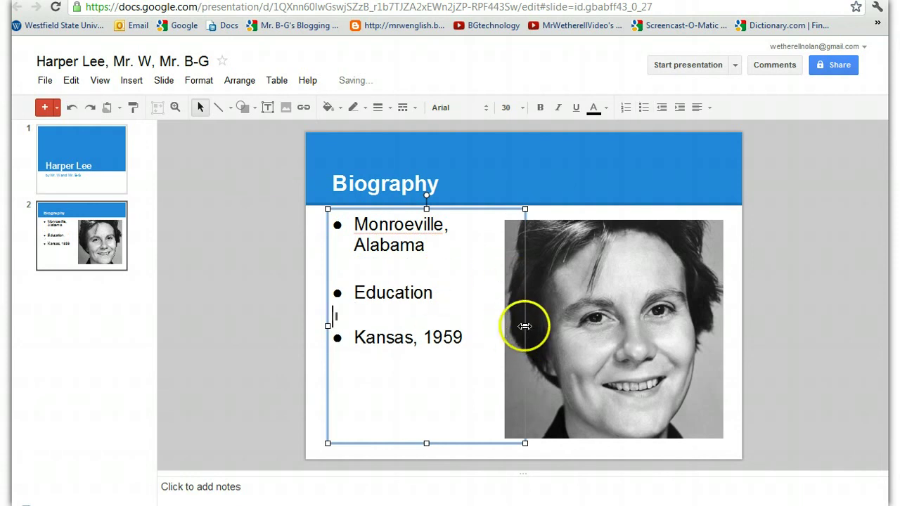
Widen the bullet text box so 'Monroeville, Alabama' fits on one line, and shift it left.
left_click_drag(526, 326, 547, 327)
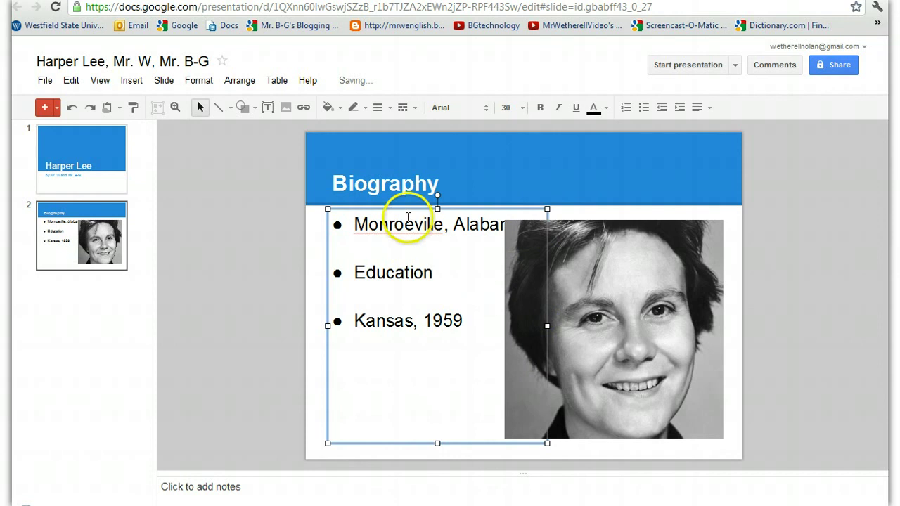
left_click_drag(414, 208, 383, 214)
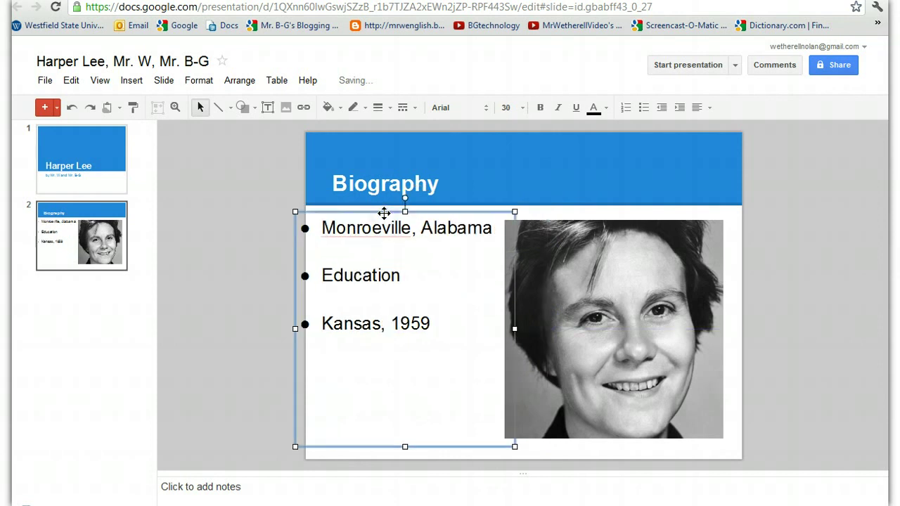
left_click(559, 200)
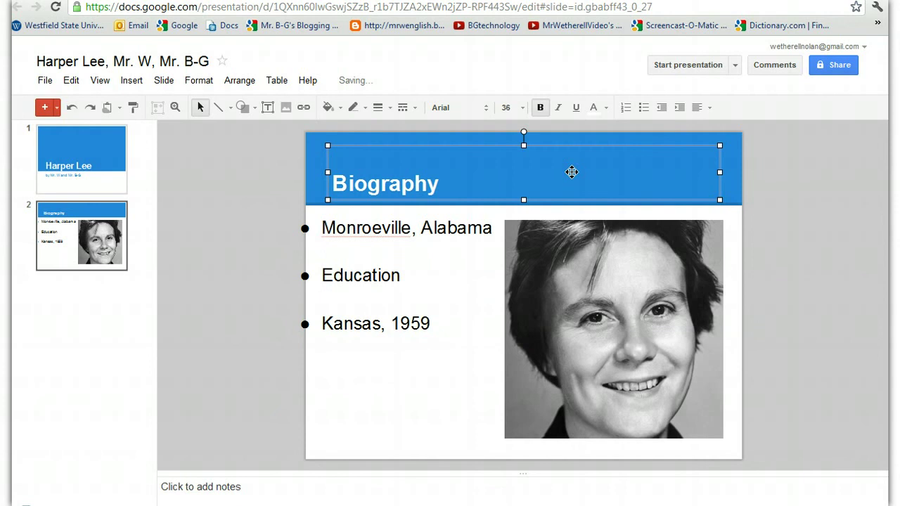